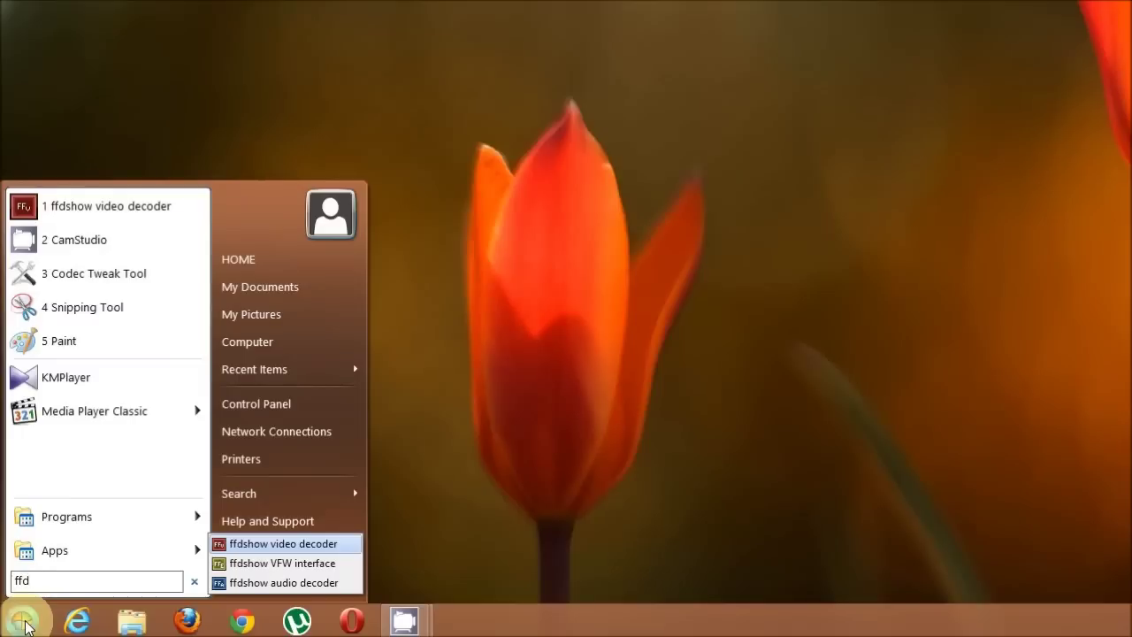
Open the ffdshow video decoder configuration, enable Queue output samples and queue in VMR9-YV12, and disable the "Use queue only in" restriction.
key(Return)
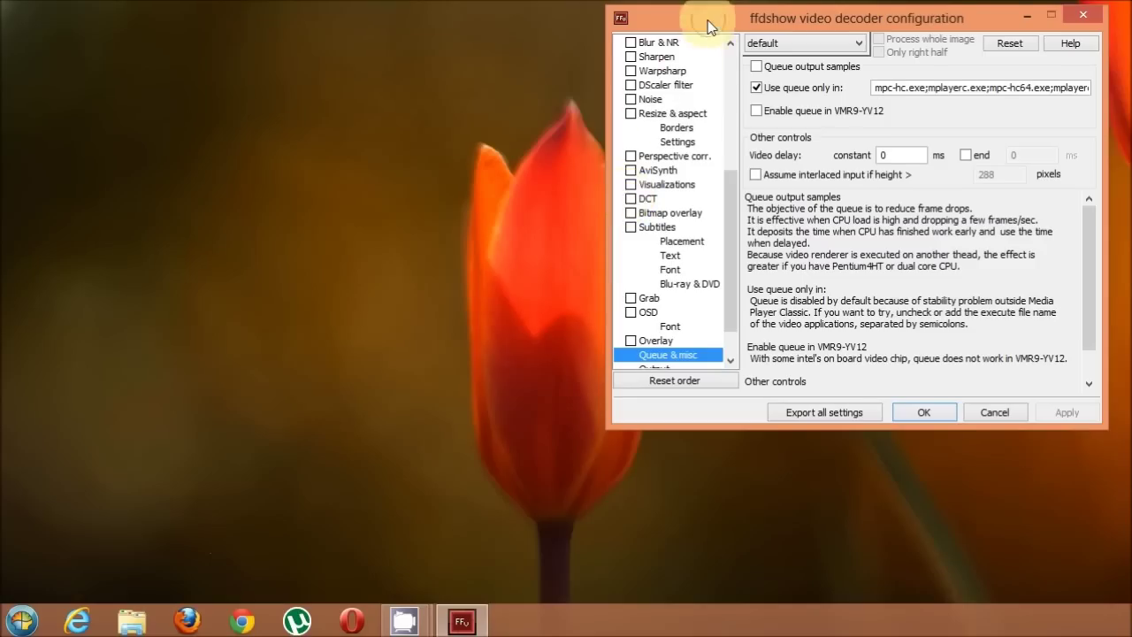
drag(708, 26, 420, 86)
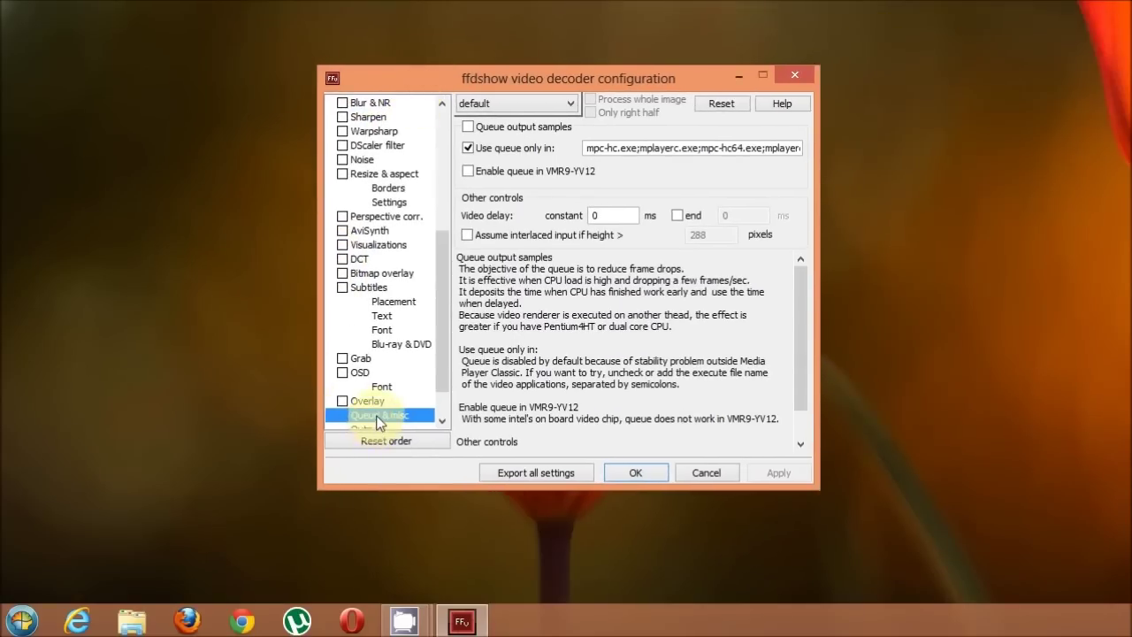
click(469, 150)
click(468, 126)
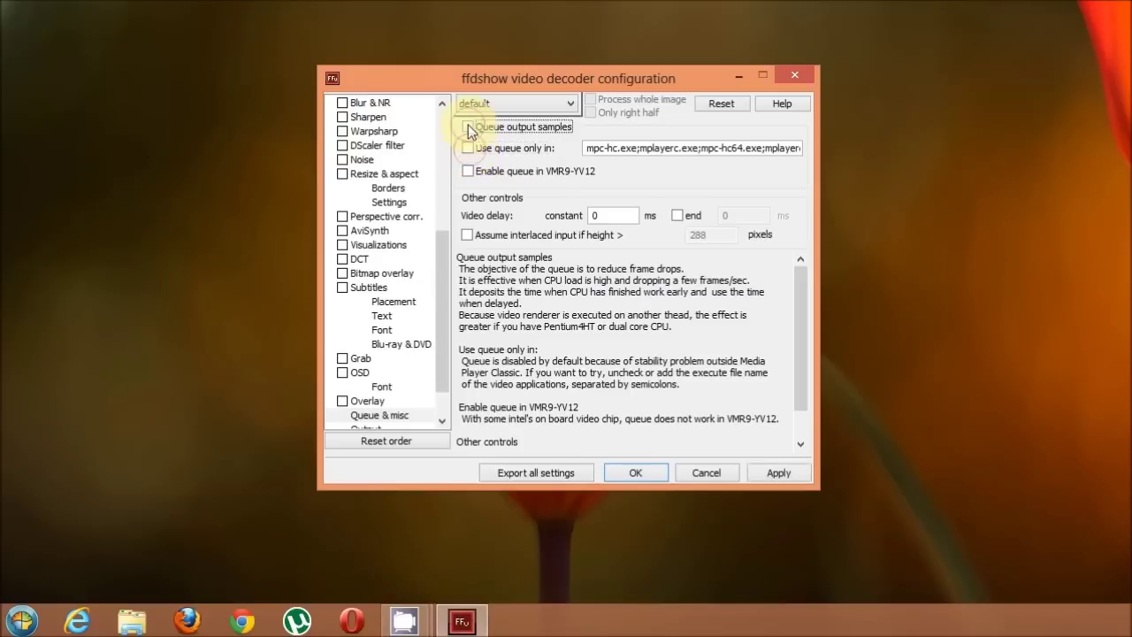
click(471, 173)
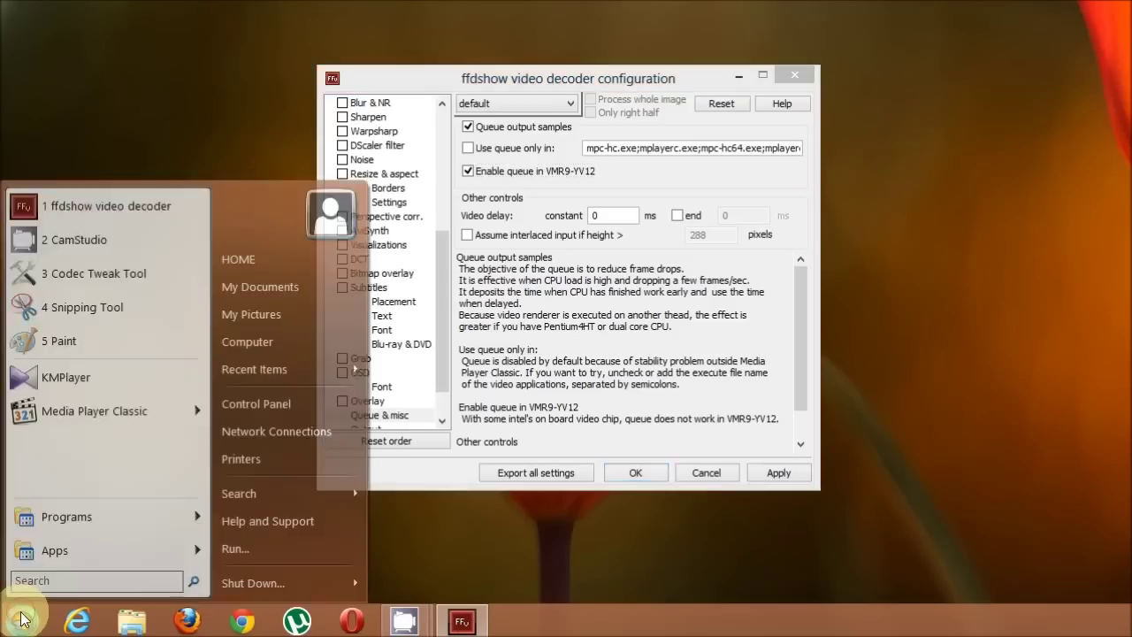
Launch Media Player Classic and enable the H264/AVC (DXVA) and VC1 (DXVA) transform filters in its Internal Filters options.
click(64, 408)
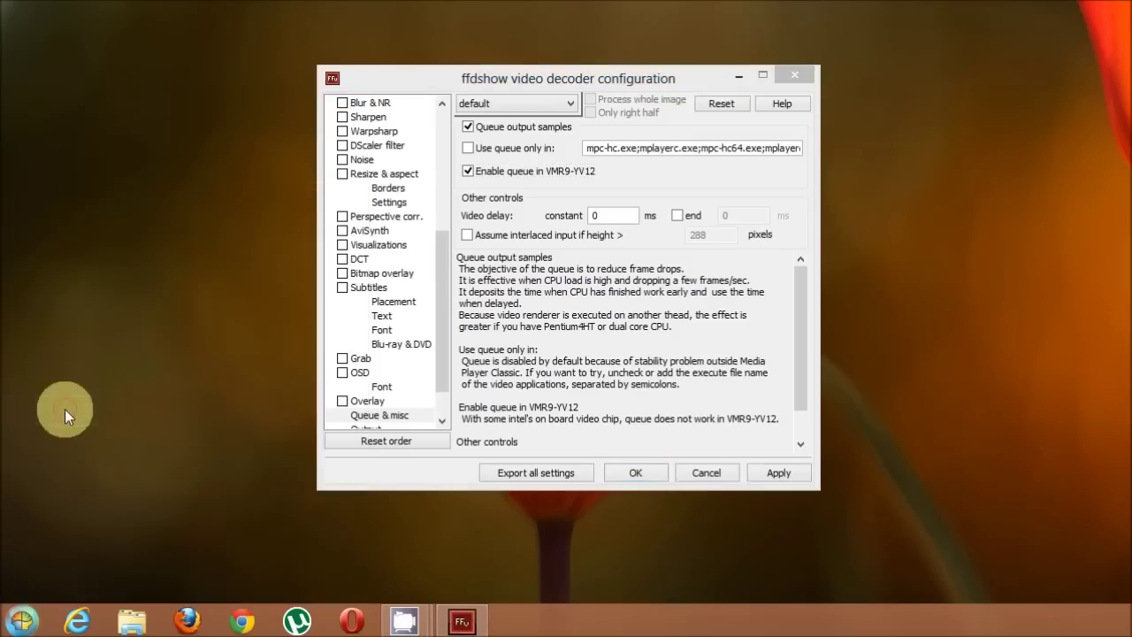
drag(847, 11, 564, 168)
right_click(549, 282)
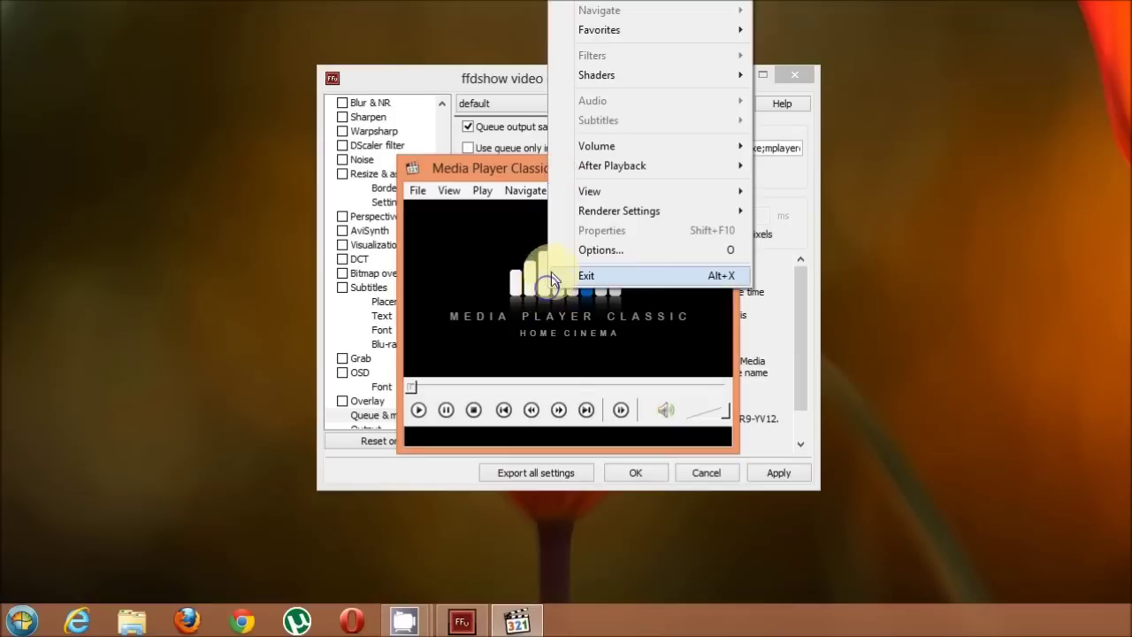
click(572, 250)
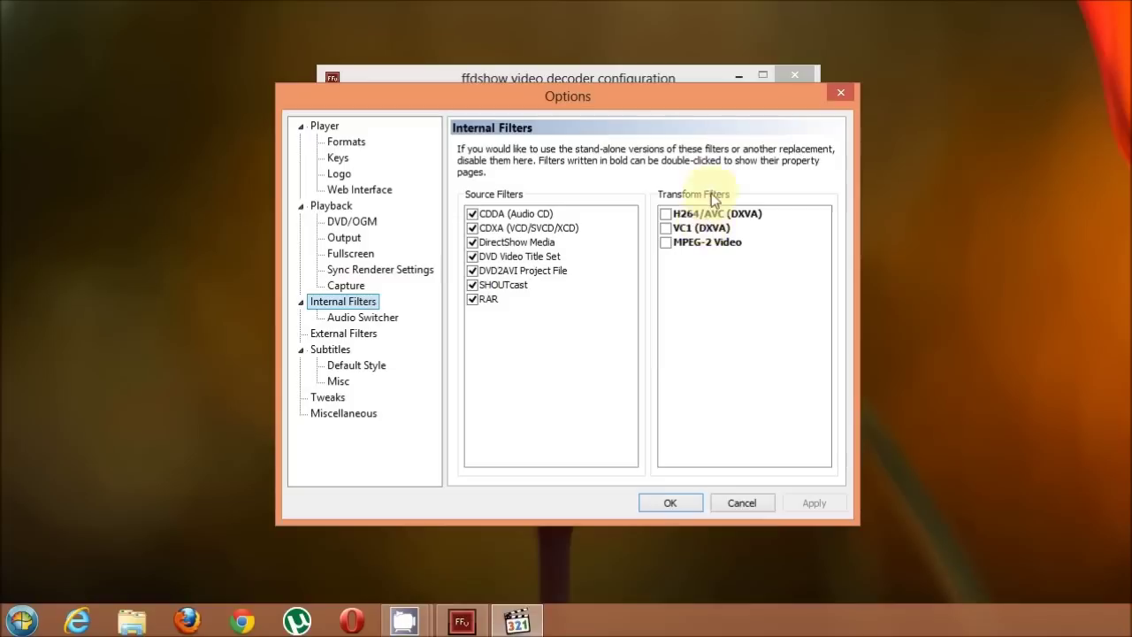
click(665, 213)
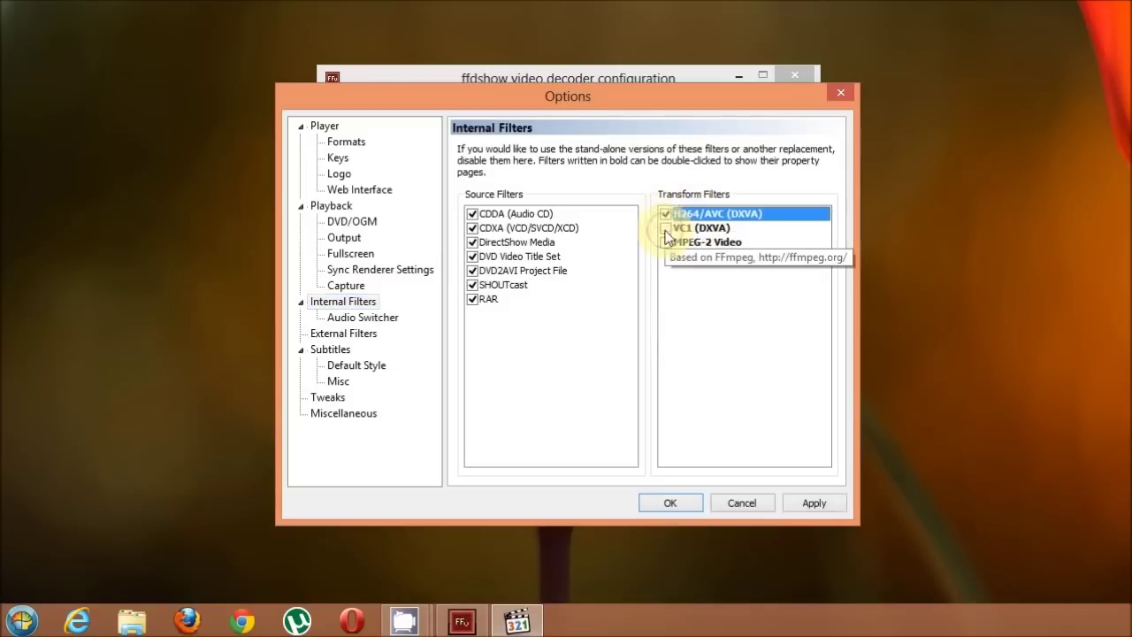
click(665, 228)
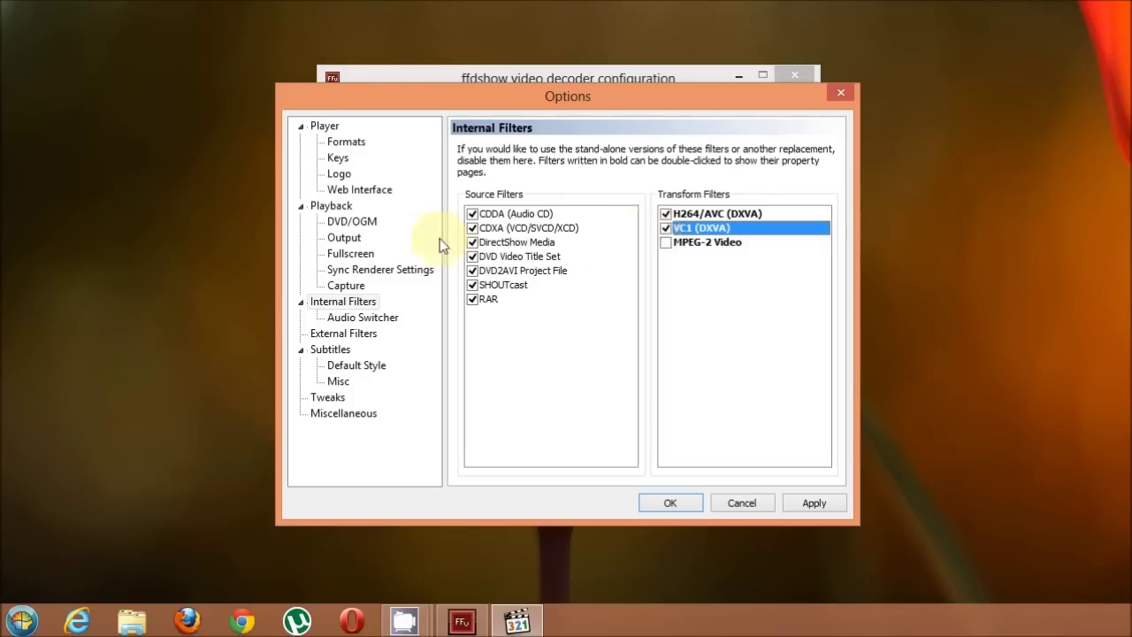
Choose Enhanced Video Renderer (custom presenter) as the DirectShow video output and save the player options.
click(346, 239)
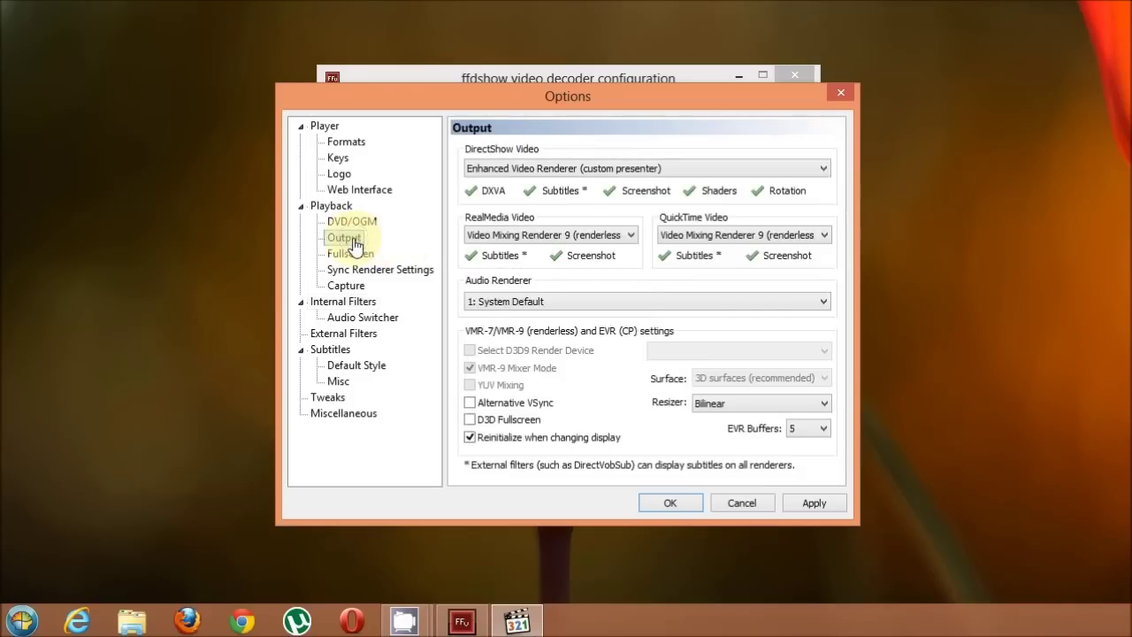
mouse_move(666, 177)
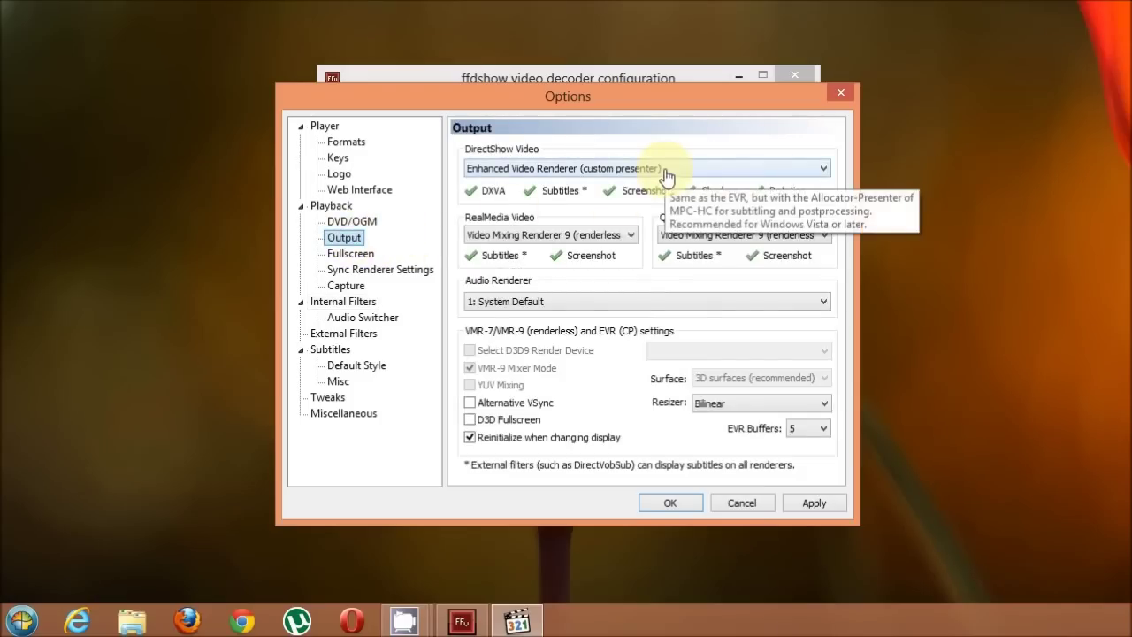
click(667, 172)
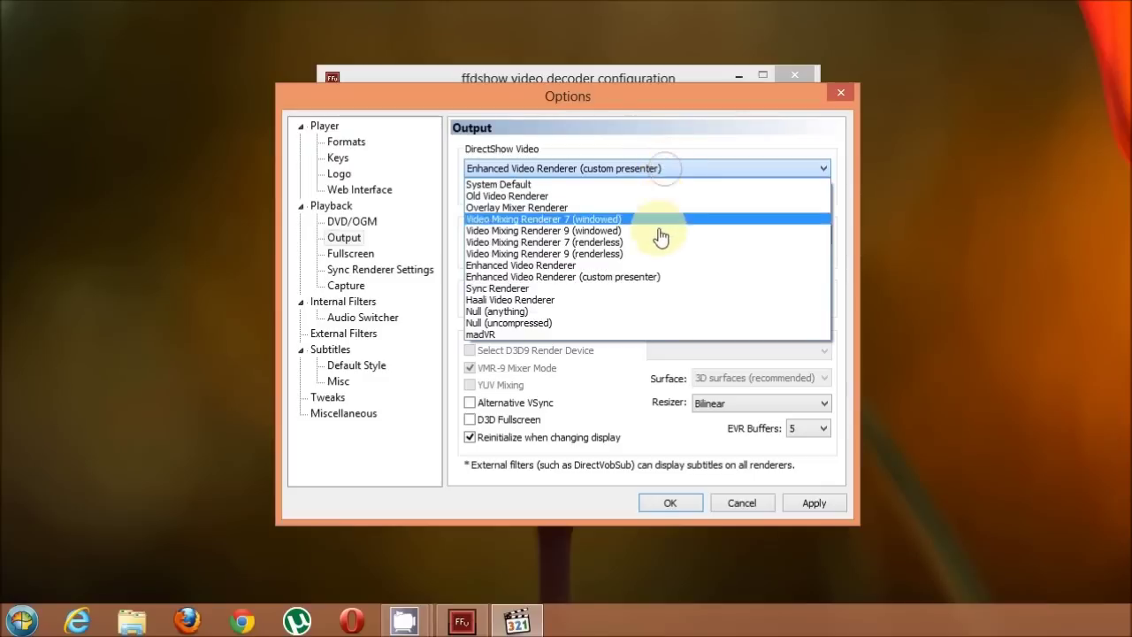
click(657, 277)
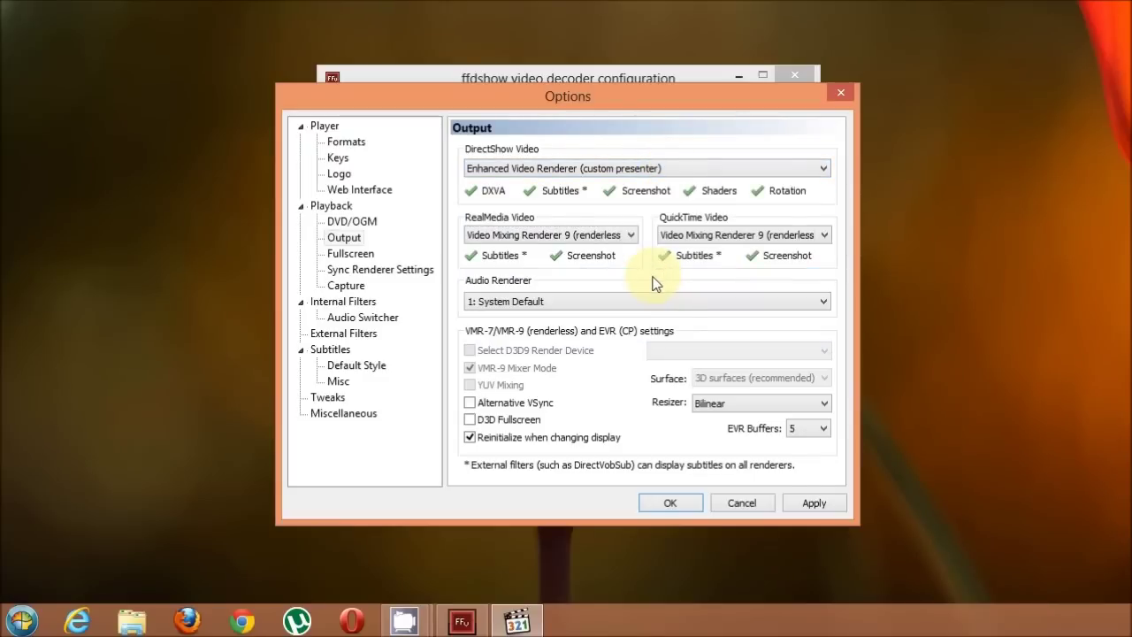
click(814, 502)
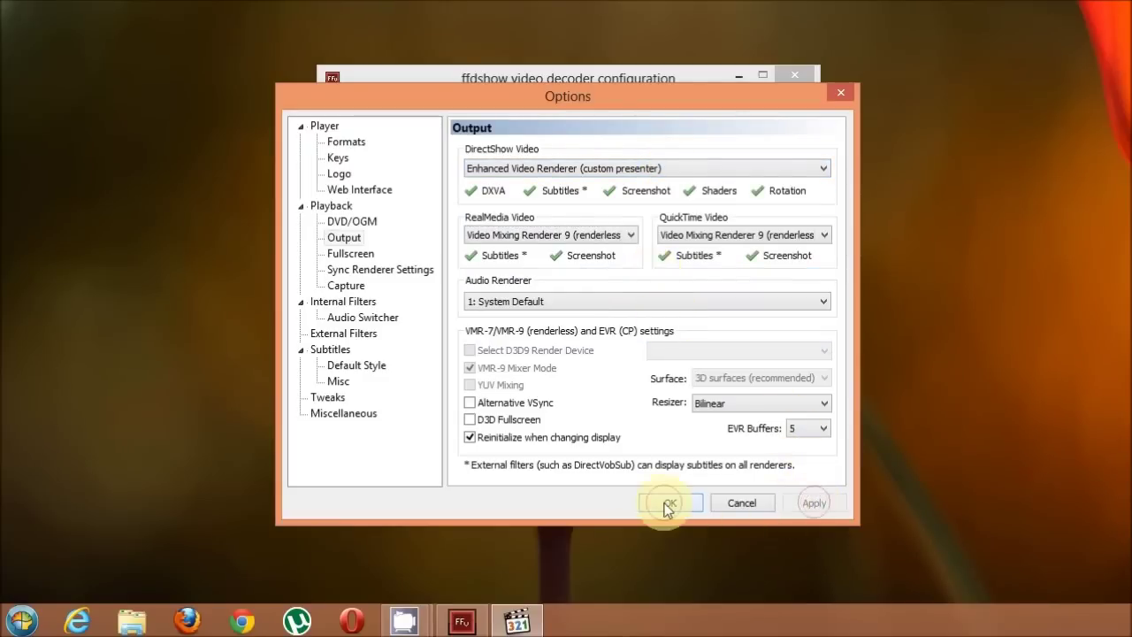
click(669, 502)
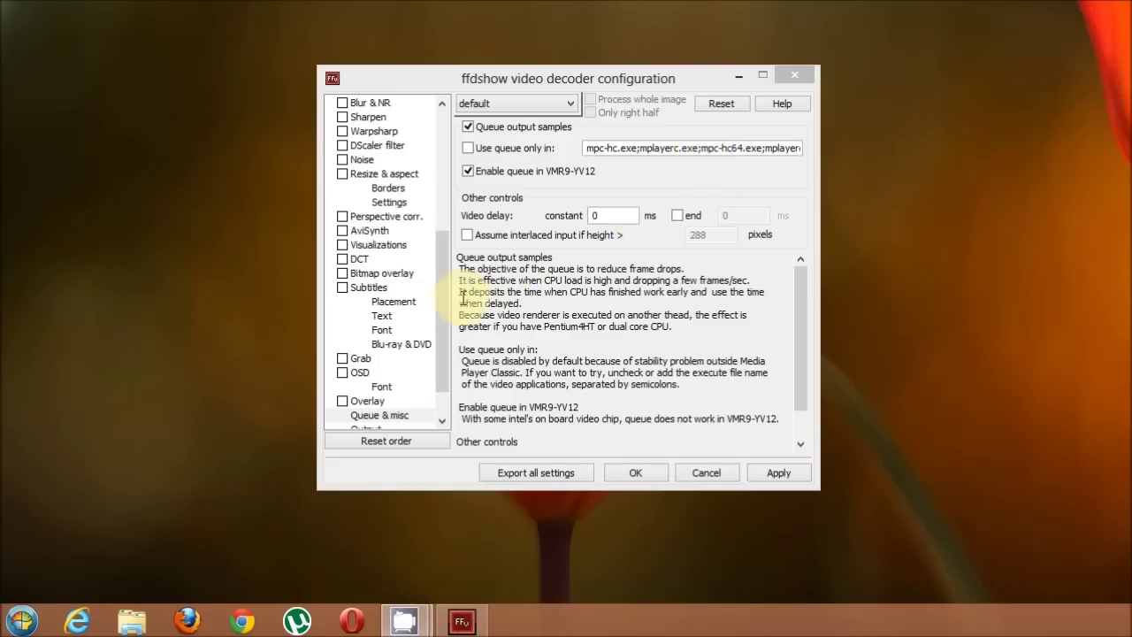
Back in the ffdshow video decoder configuration, set the primary output color space to NV12 and the YCbCr specification to ITU-R BT.601.
click(446, 319)
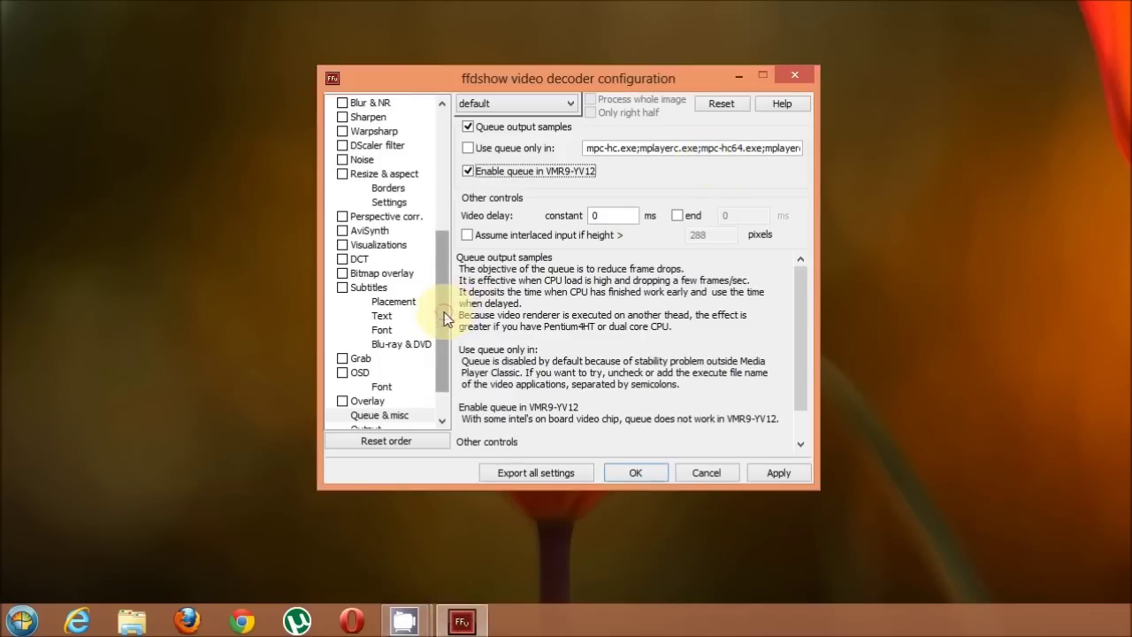
drag(446, 319, 445, 376)
click(366, 388)
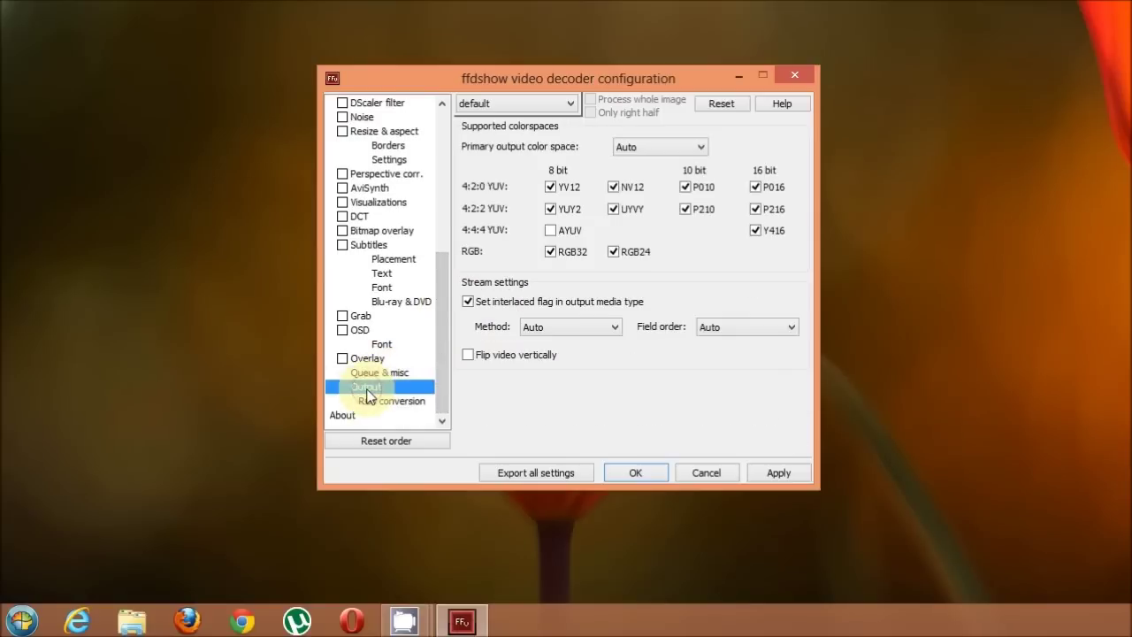
click(674, 149)
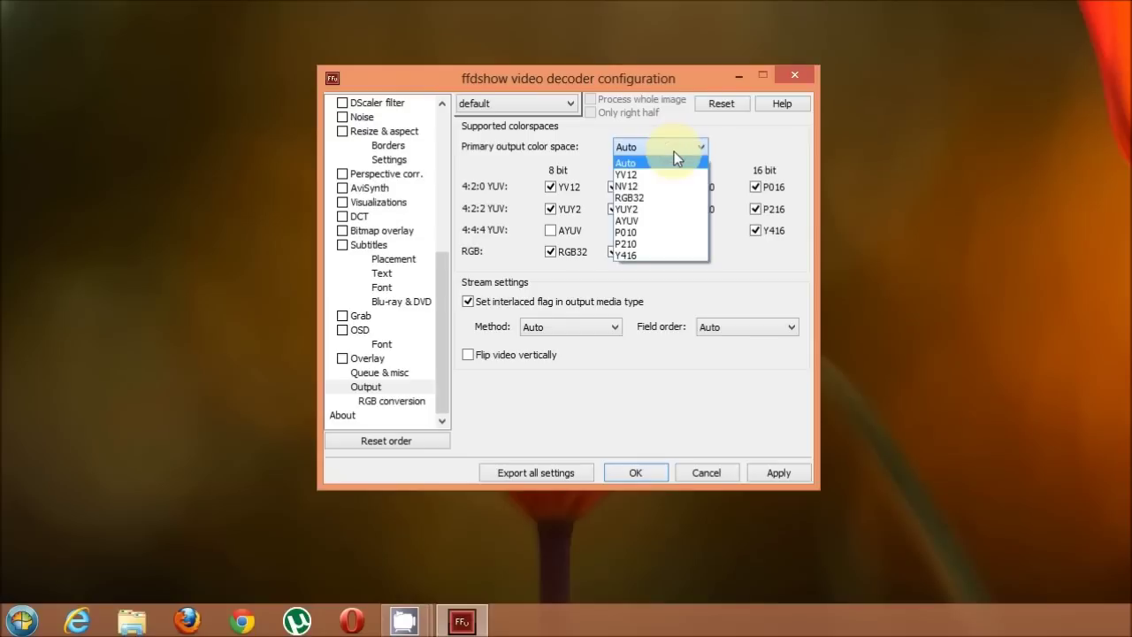
click(672, 186)
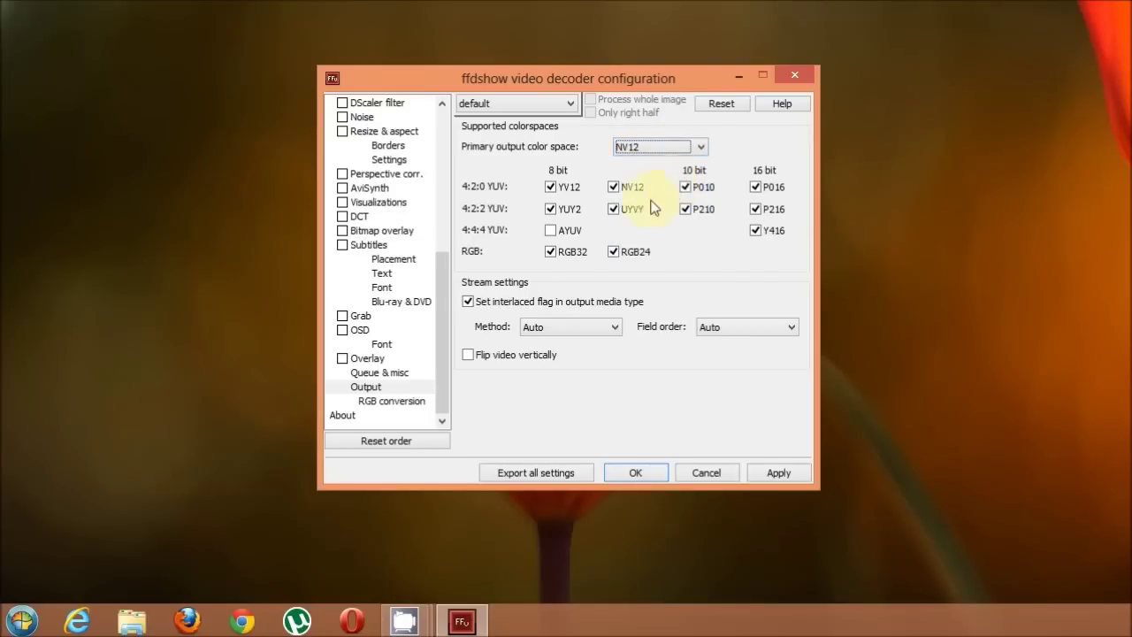
click(396, 402)
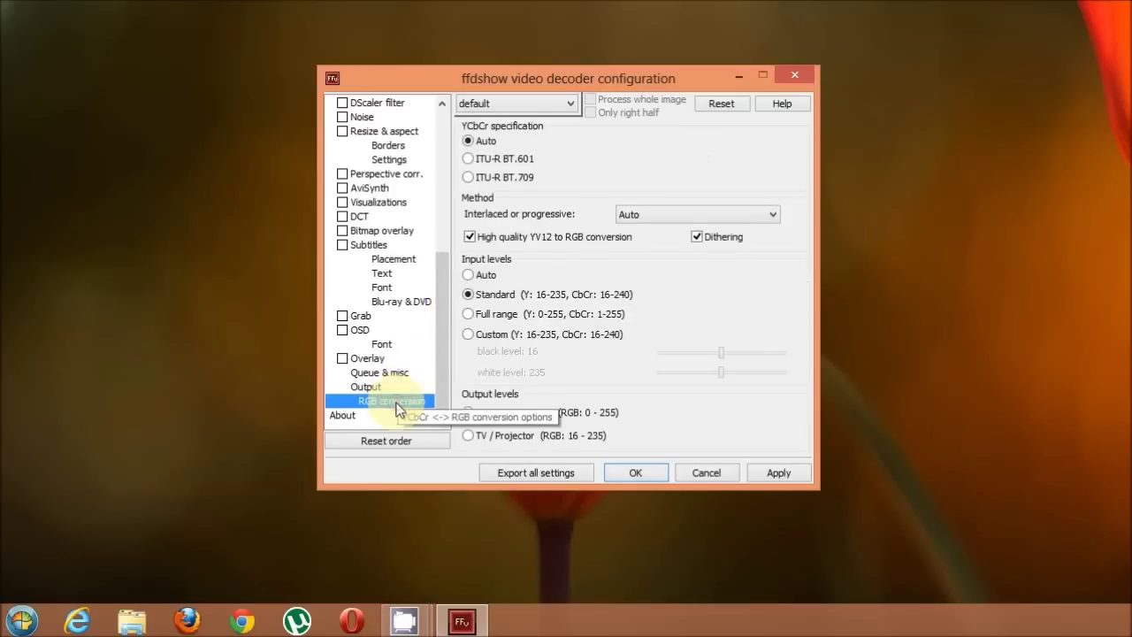
click(477, 160)
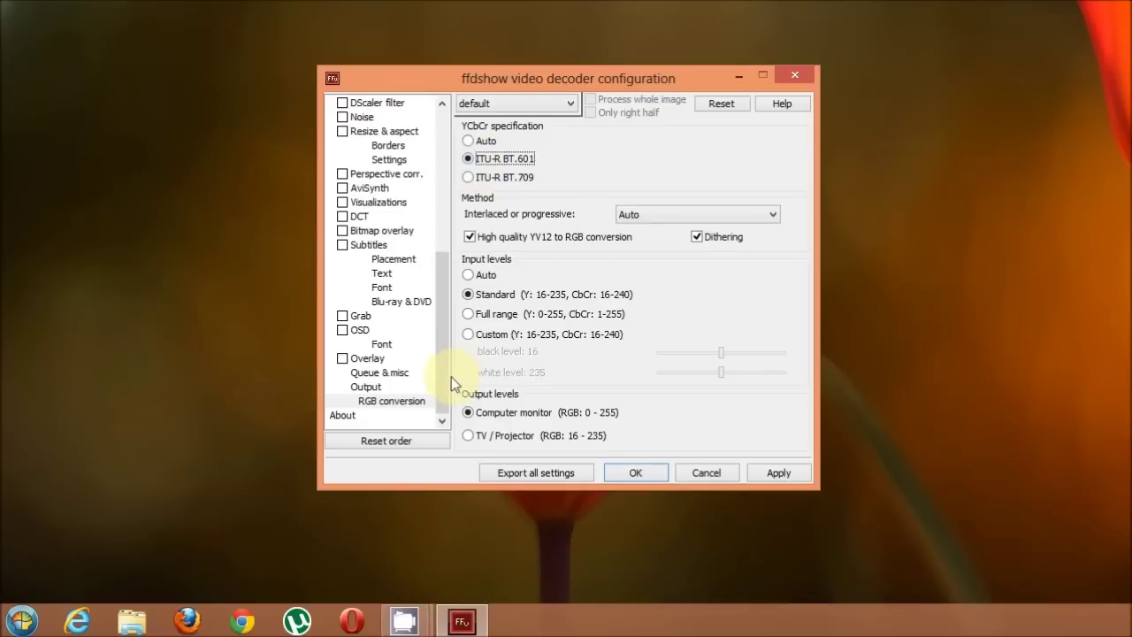
Enable the Resize & aspect filter in the decoder's filter list.
drag(442, 377, 453, 211)
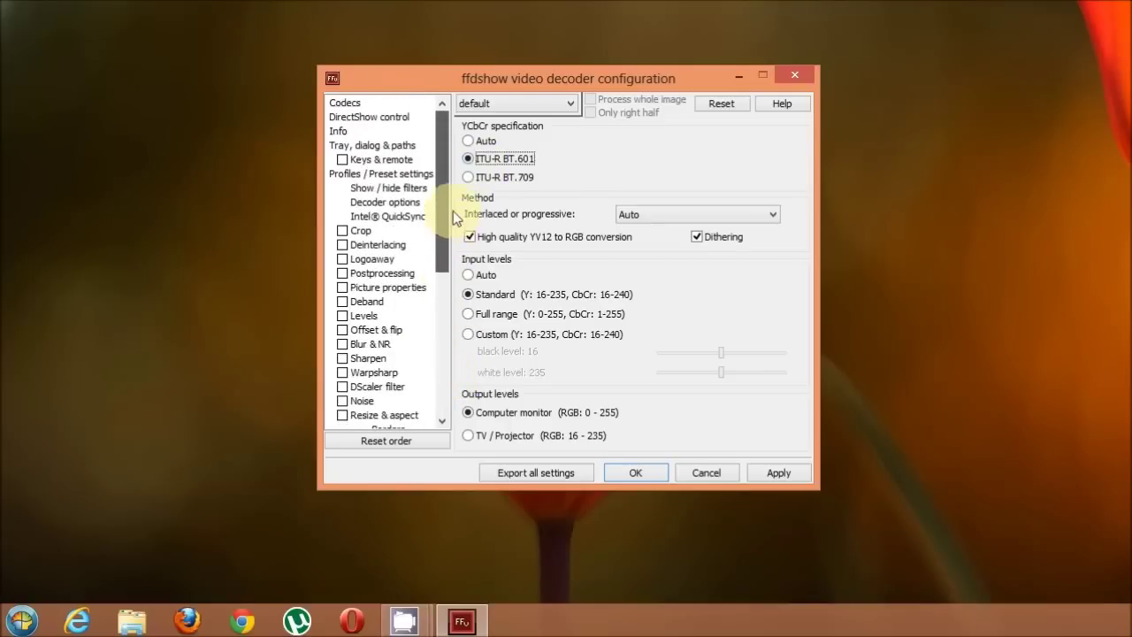
click(371, 258)
key(r)
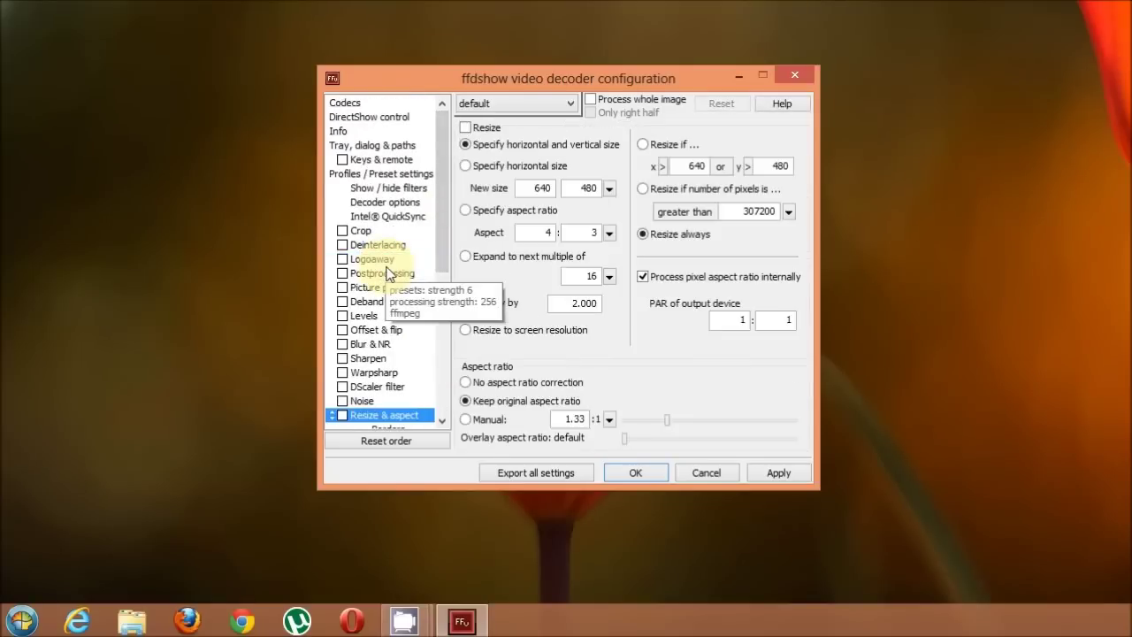
scroll(393, 425, down, 2)
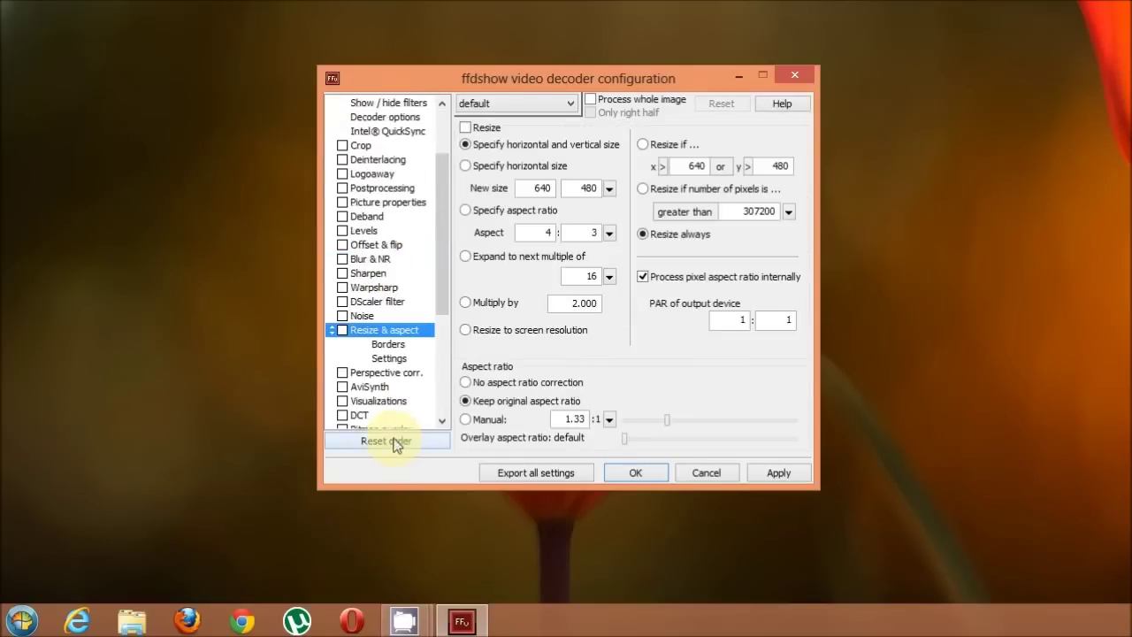
click(343, 331)
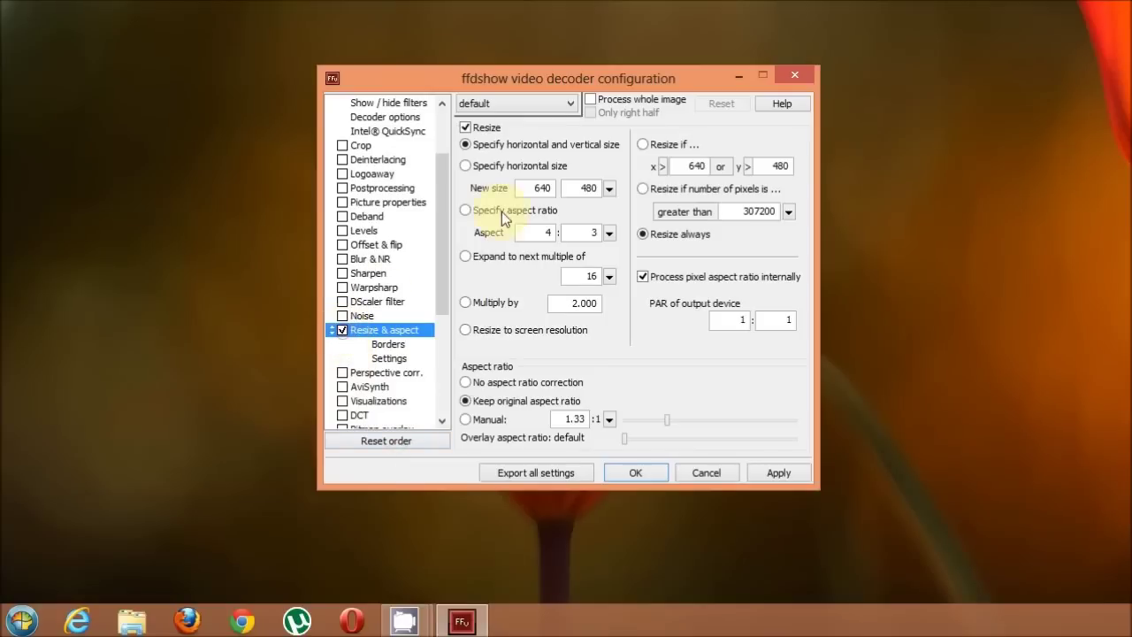
Make resizing conditional, applying it only if x is less than 1920 or y is less than 1080.
click(643, 146)
click(661, 166)
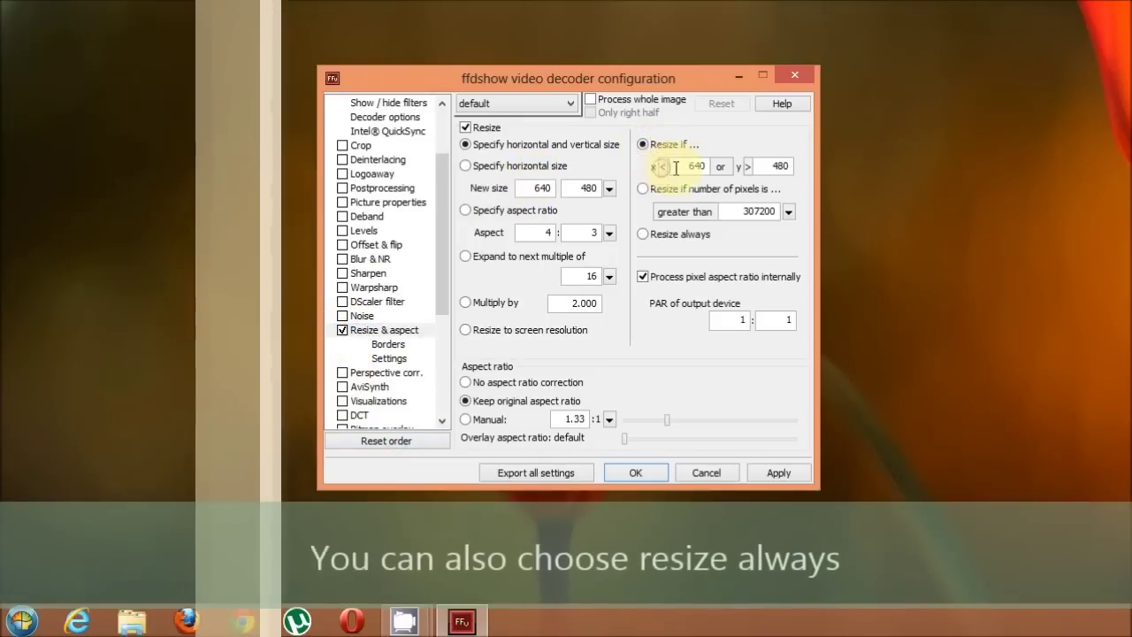
drag(672, 167, 718, 168)
text(1920)
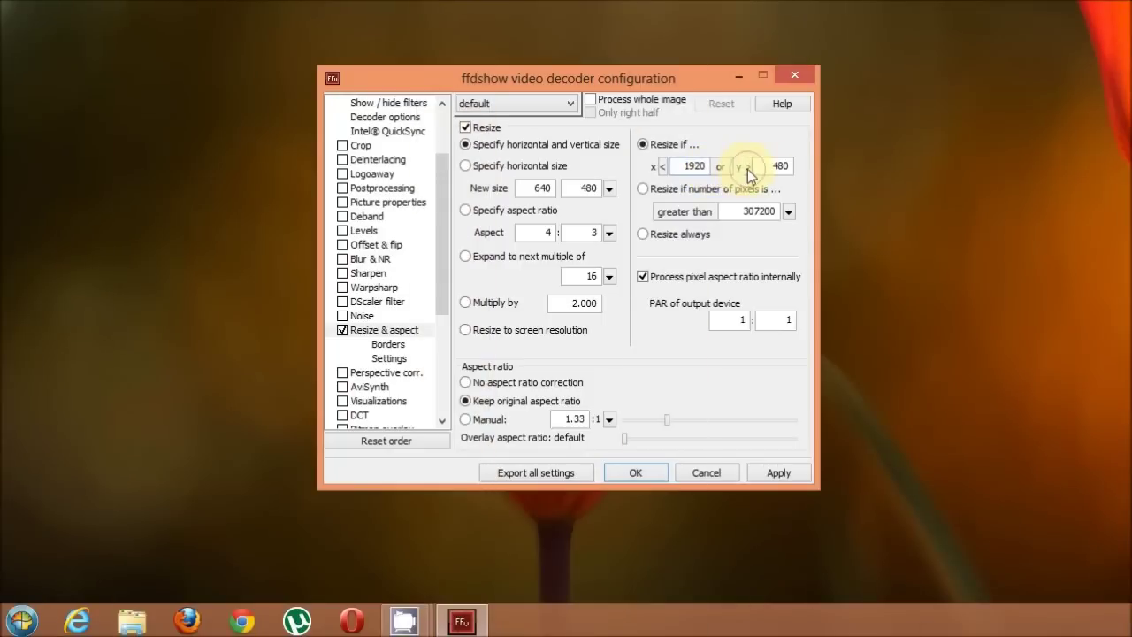
click(747, 166)
drag(784, 166, 820, 170)
text(1080)
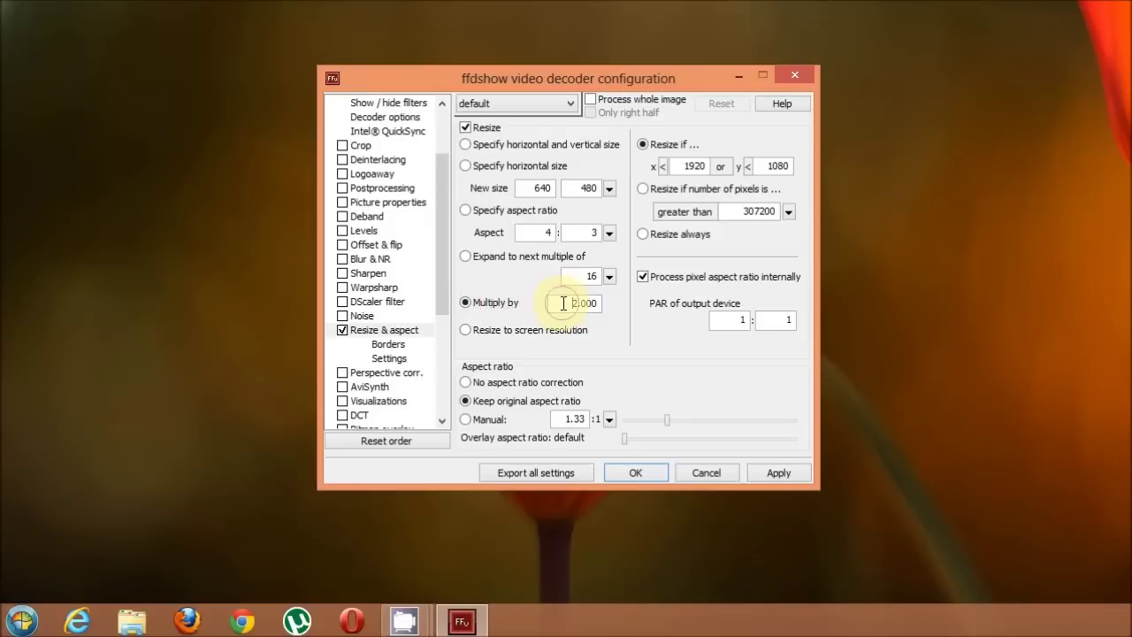
Set the resize to multiply by 3 and have it process the whole image.
text(3)
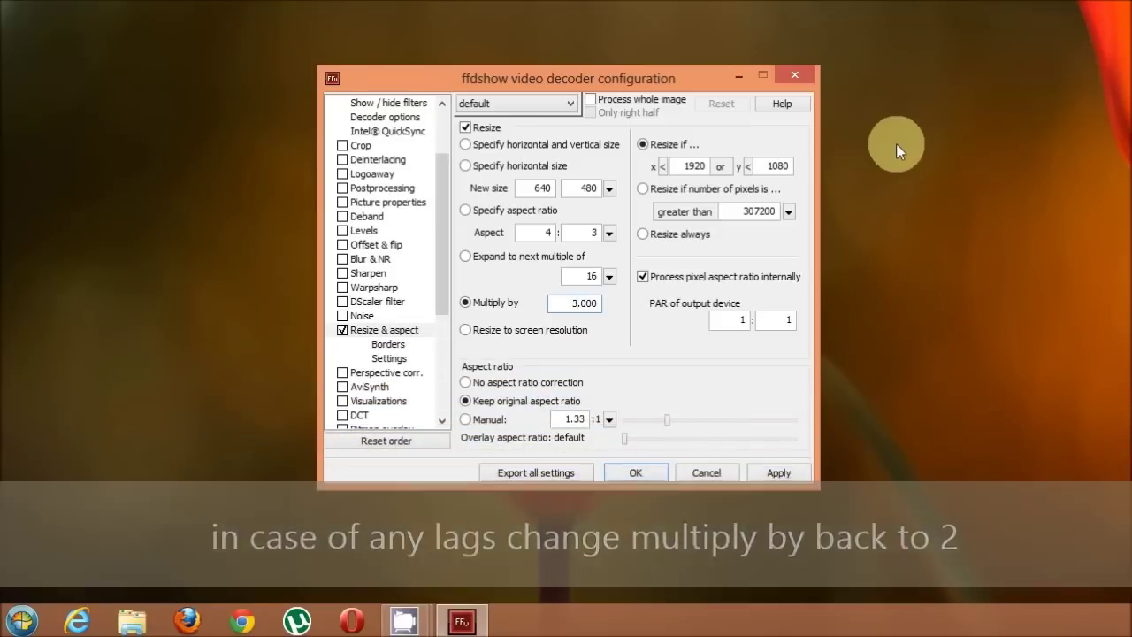
click(590, 99)
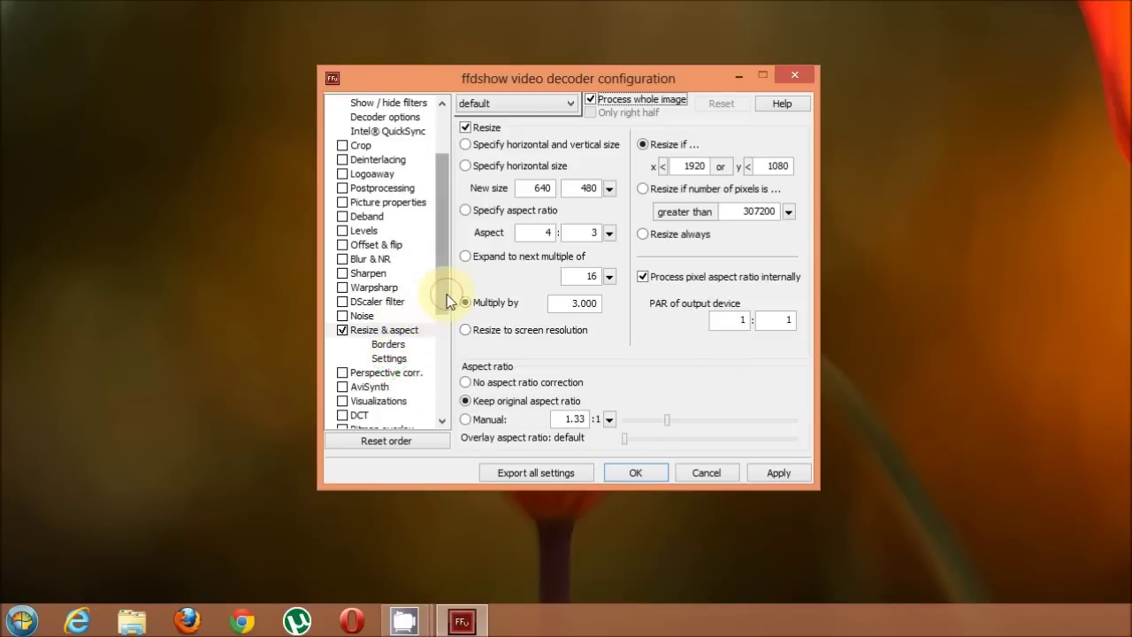
Enable the Blur & NR filter for the whole image and turn on denoise3d with its HQ option.
drag(447, 295, 436, 211)
click(409, 199)
key(b)
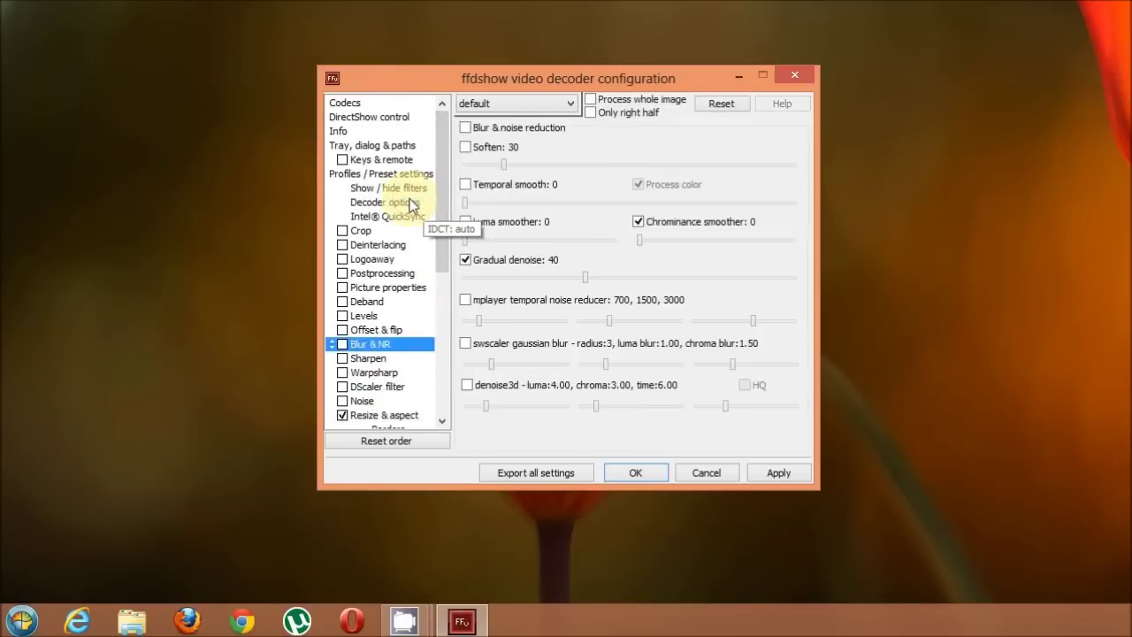
click(342, 344)
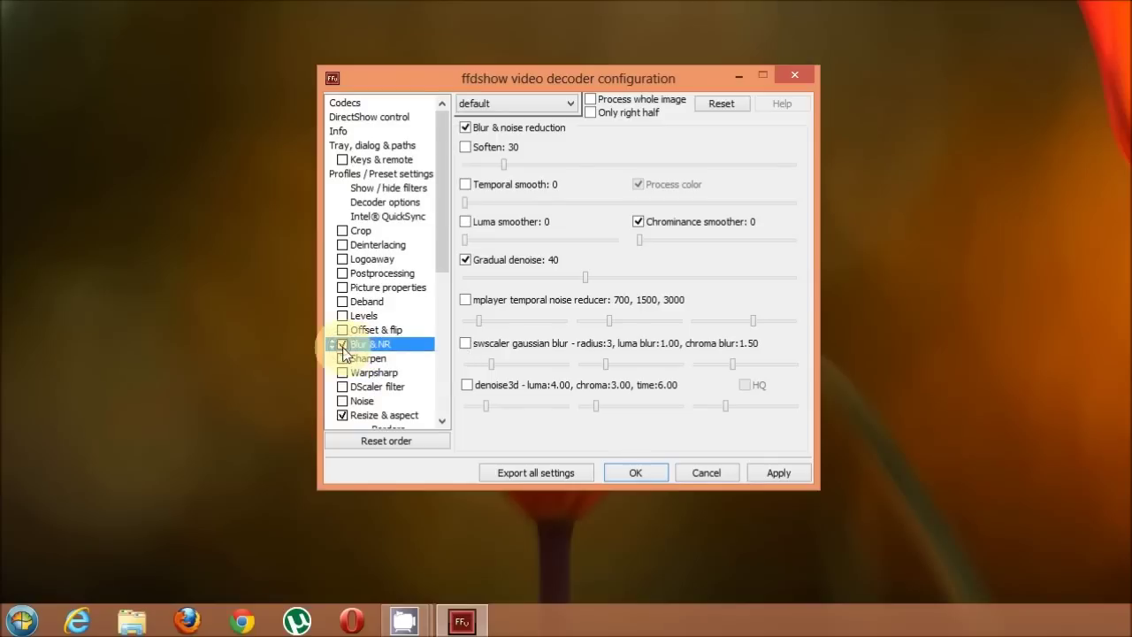
click(594, 105)
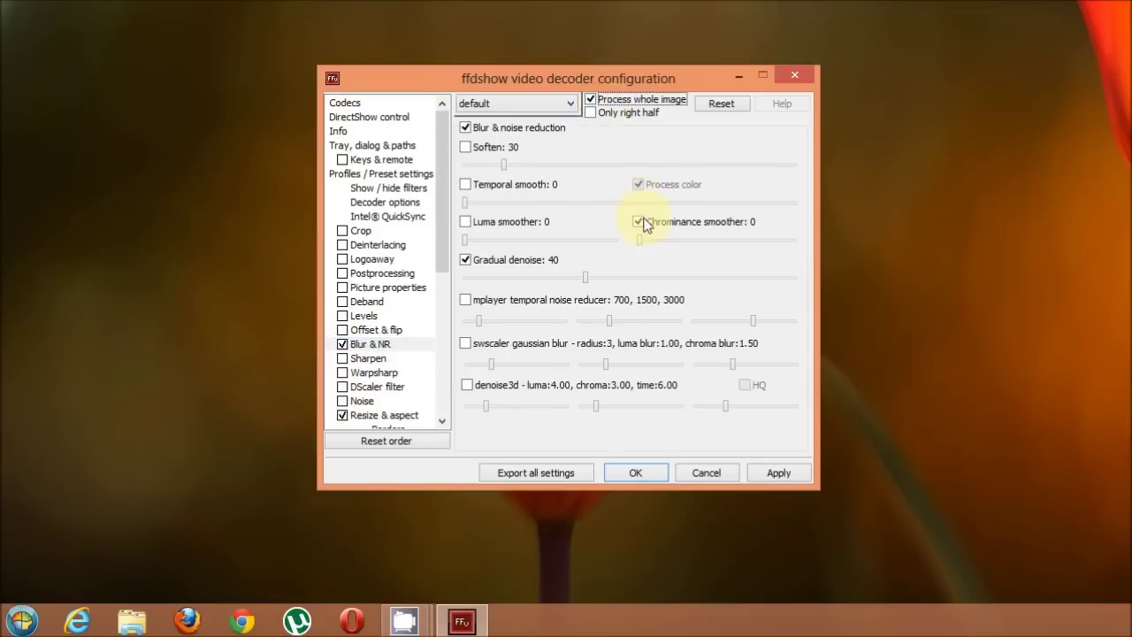
click(467, 385)
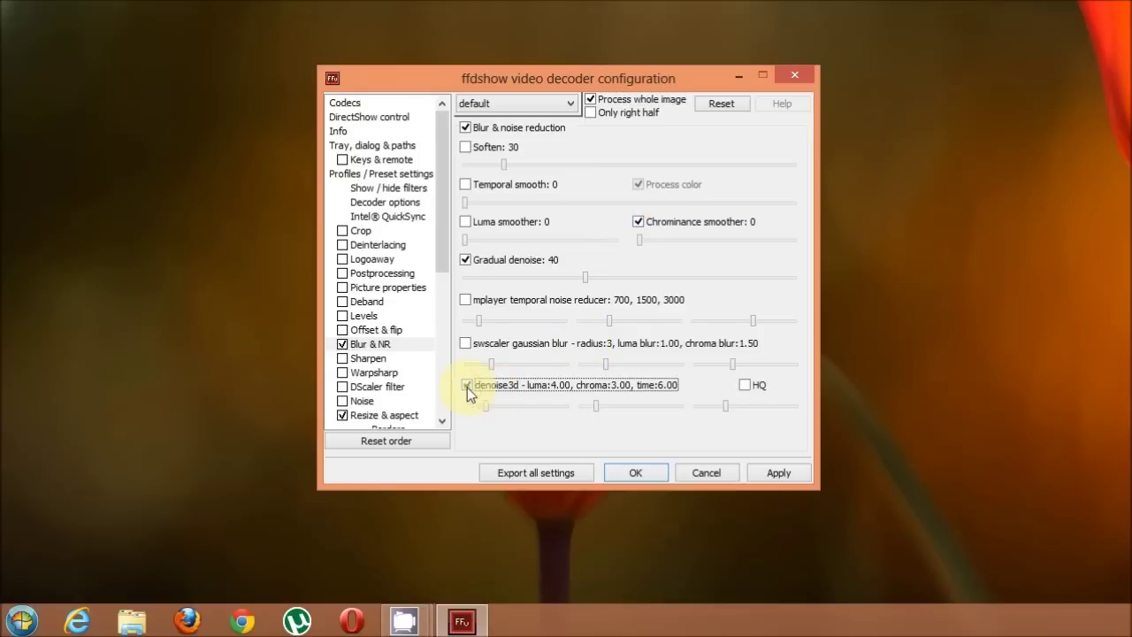
click(745, 385)
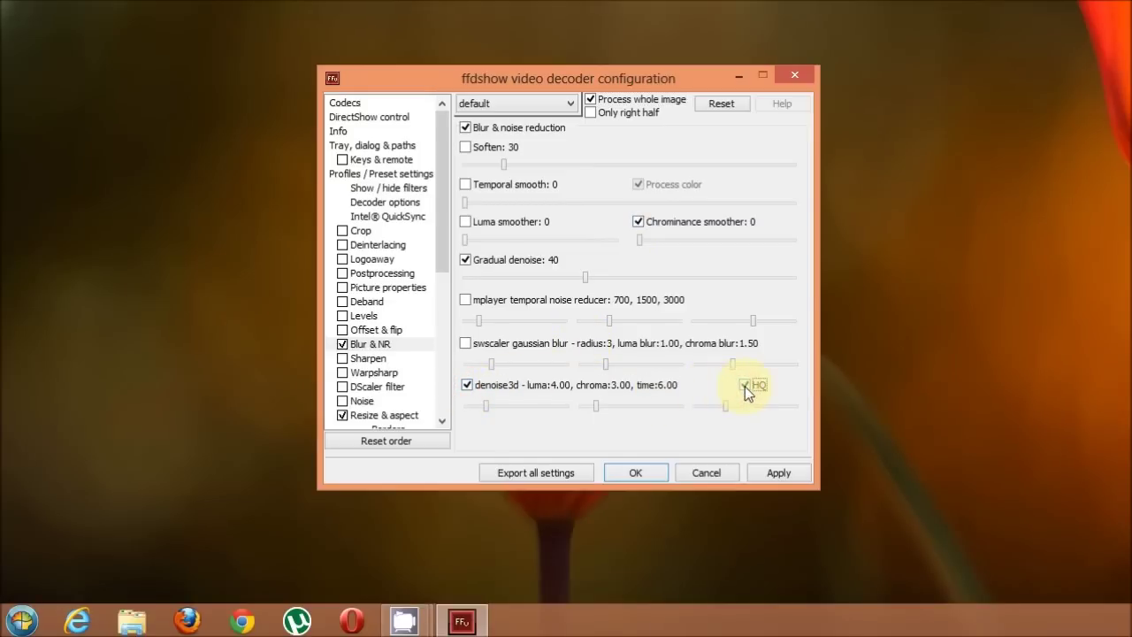